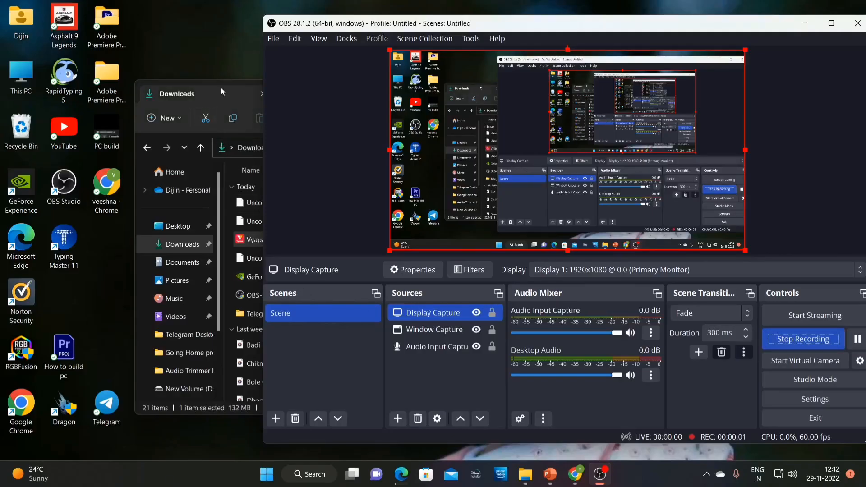
- Run VyaparApp_KQE3QP_installer from the Downloads folder, minimize the open windows and refresh the desktop
left_click(221, 91)
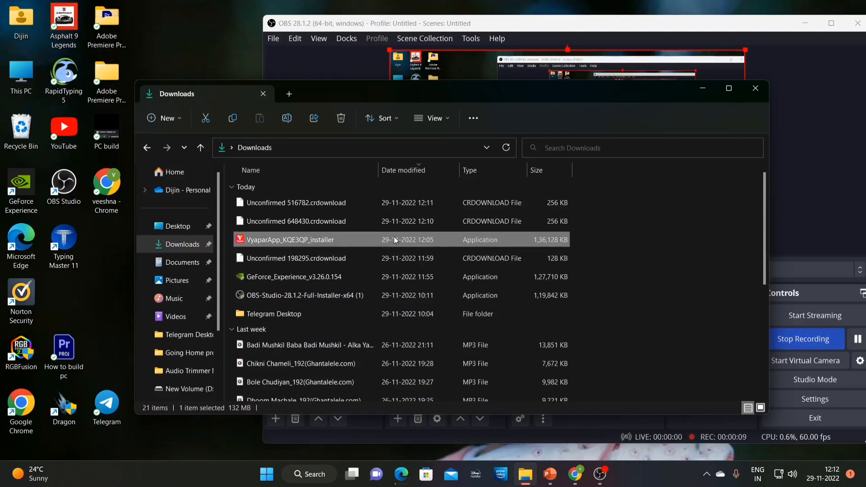
double_click(335, 240)
left_click(705, 89)
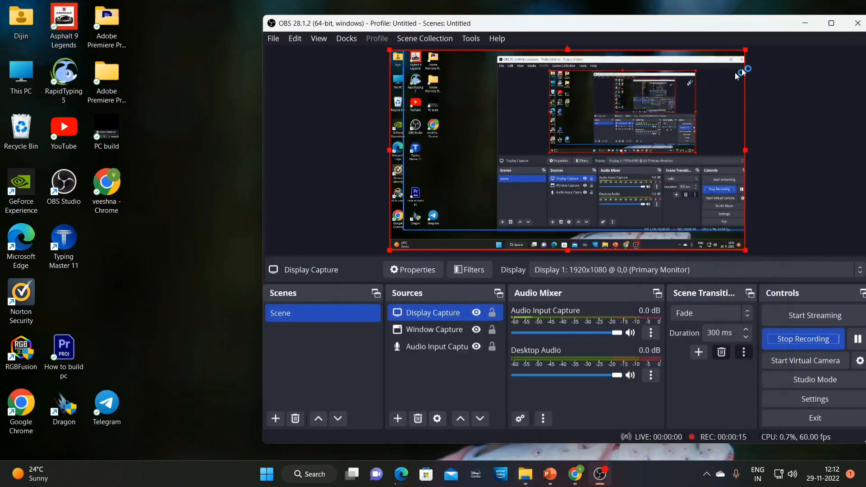
left_click(807, 23)
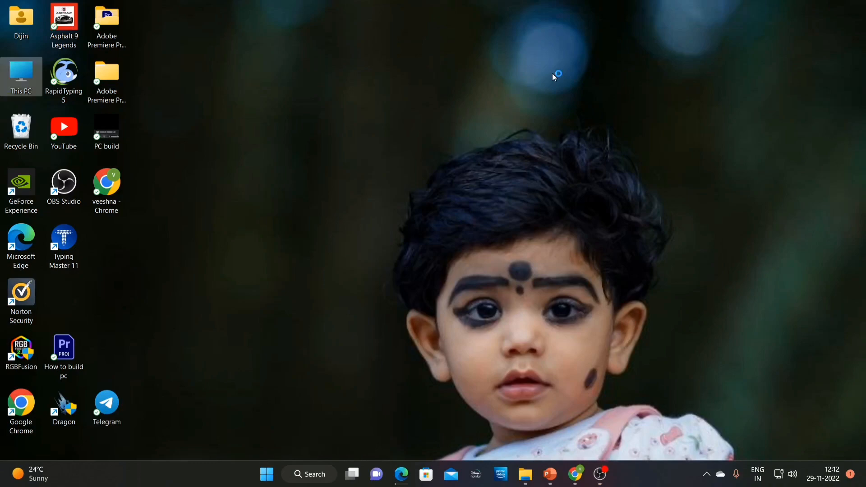
right_click(553, 74)
left_click(572, 121)
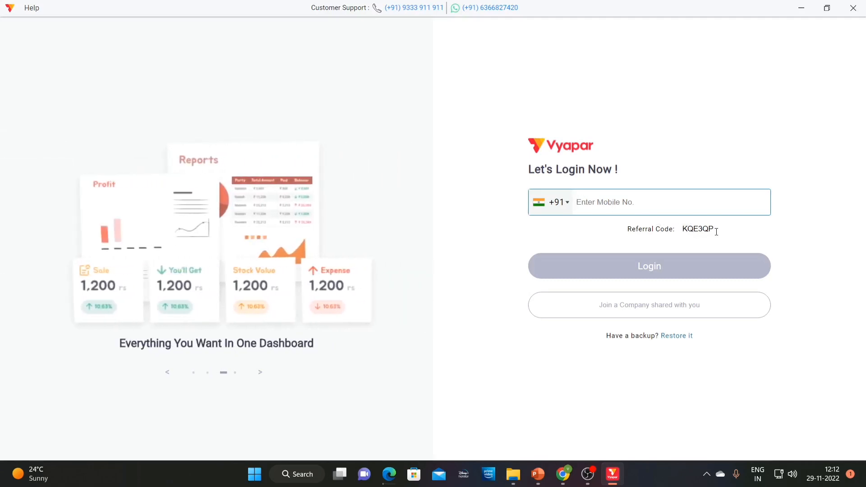
- Check the referral code on the login form and activate the mobile number field
left_click_drag(721, 230, 681, 234)
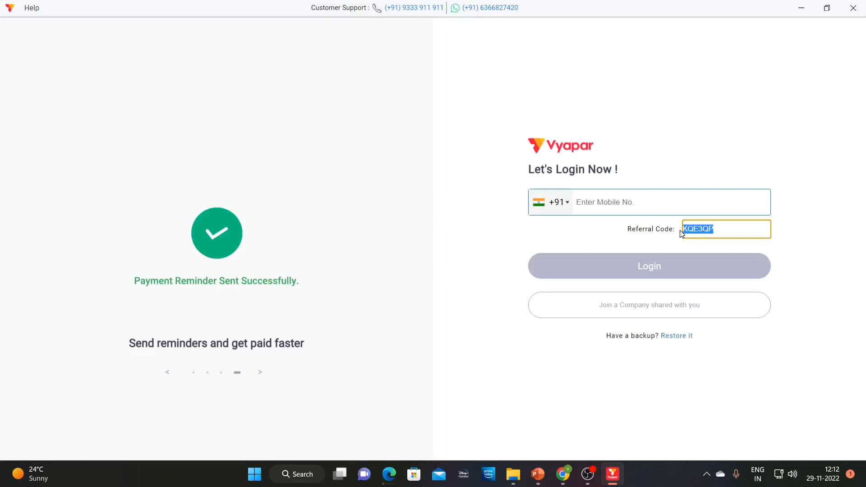
left_click(653, 203)
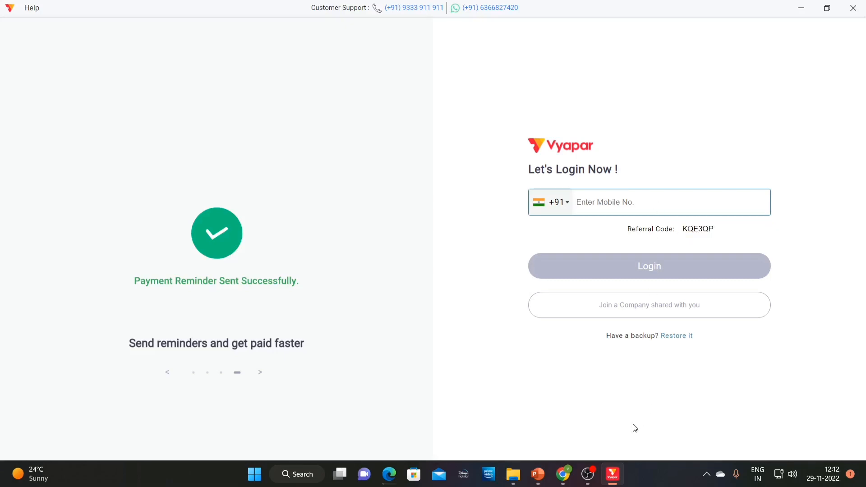
left_click(588, 474)
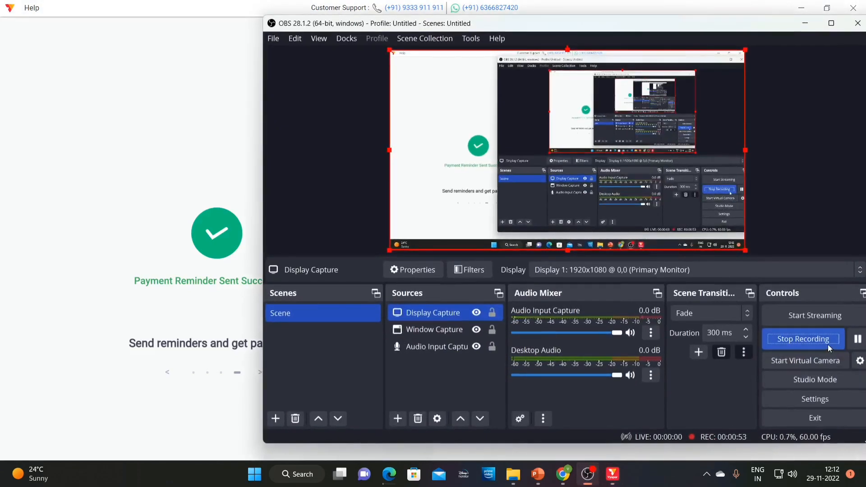
left_click(857, 338)
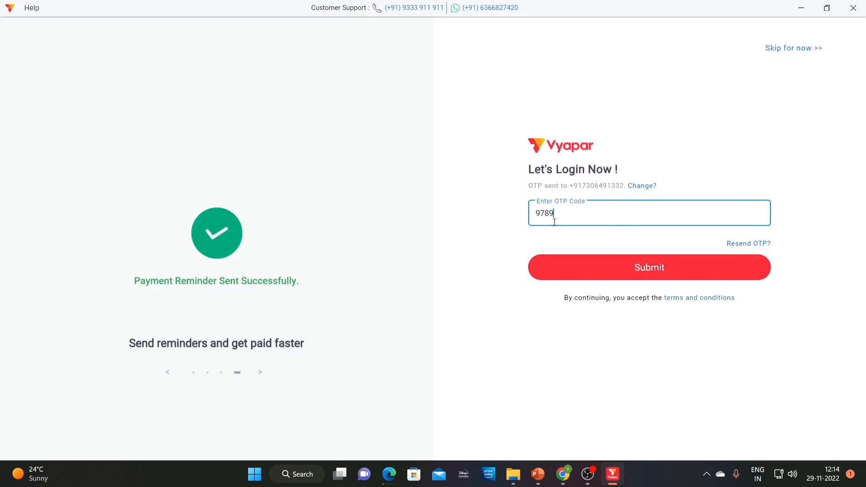
- Submit the entered OTP code to log in to Vyapar
left_click_drag(554, 220, 511, 217)
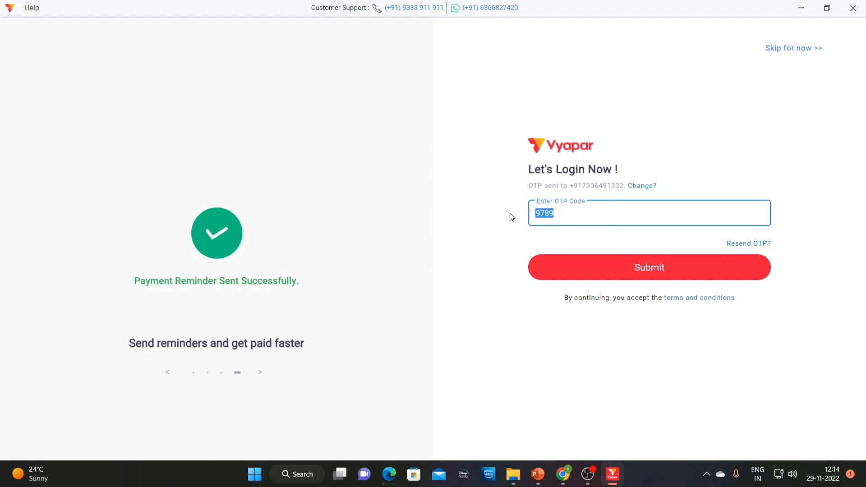
left_click(643, 268)
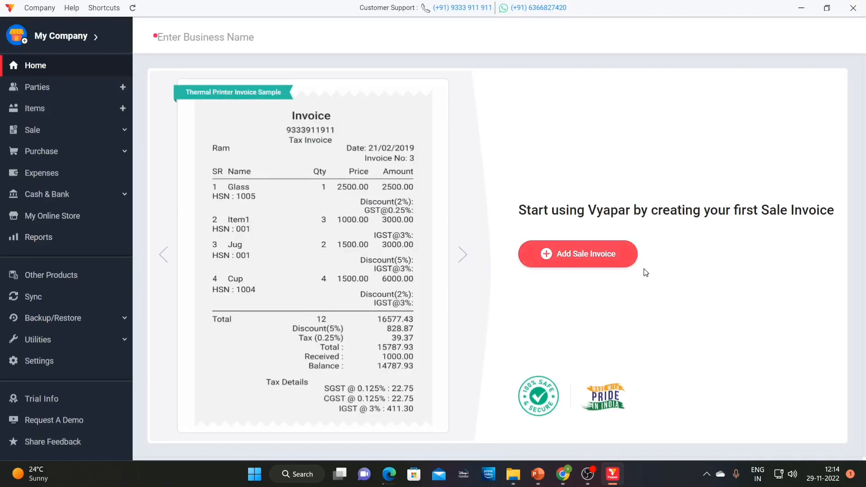
- Browse the sample invoice formats shown on the home page
left_click(461, 255)
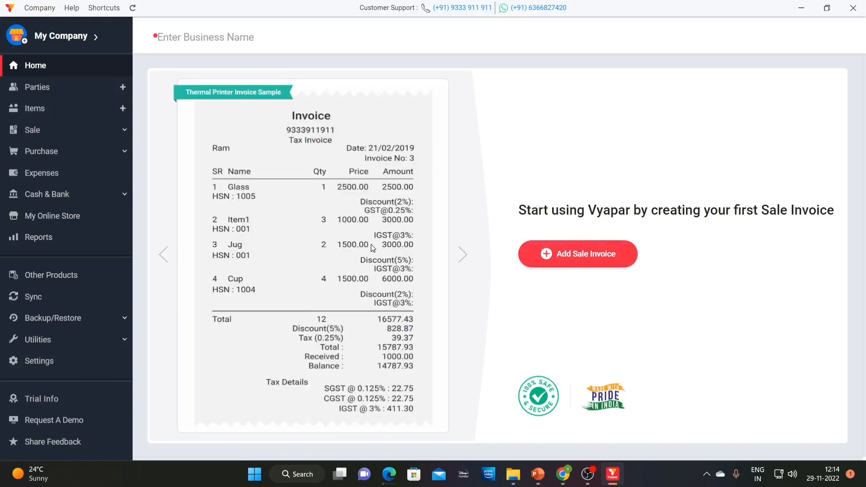
left_click(163, 254)
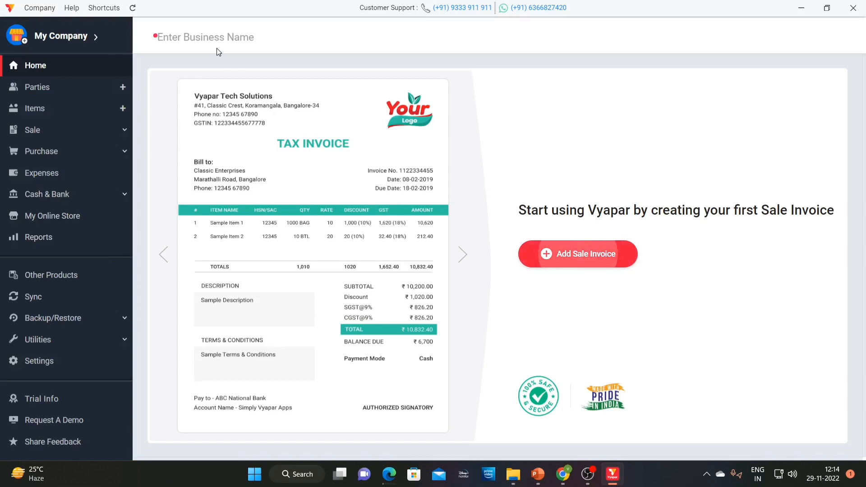
- Enter Saras as the business name and save it
left_click(205, 32)
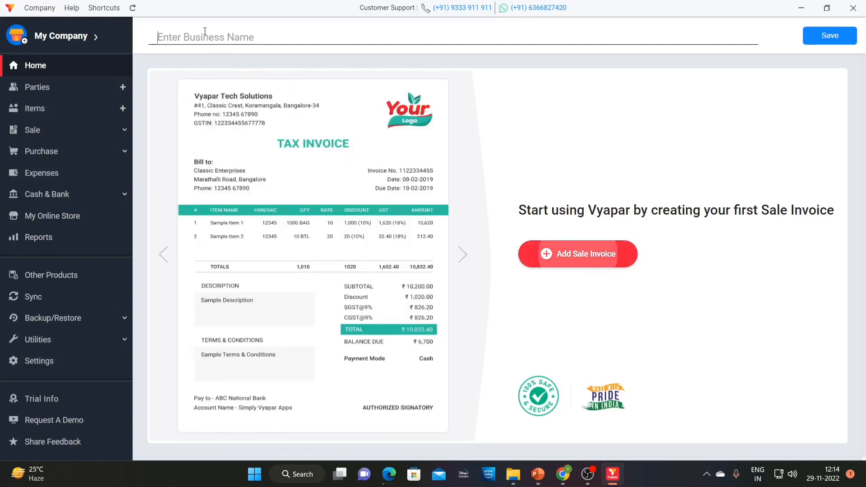
type("Saras")
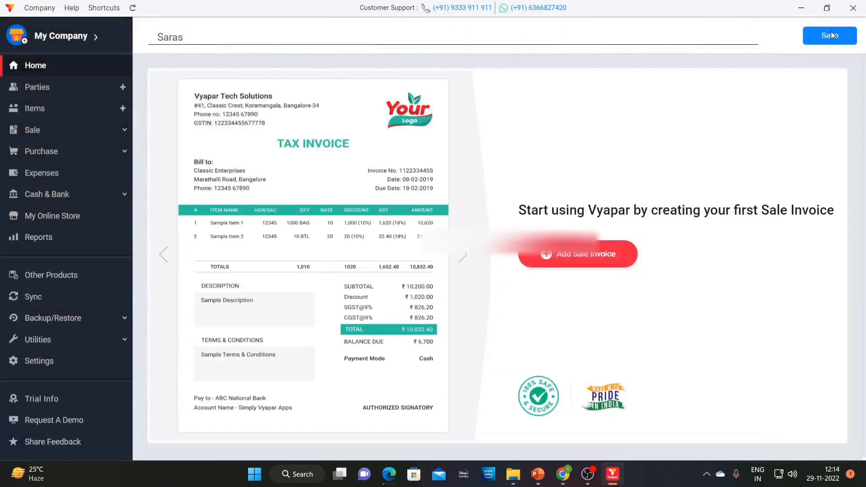
left_click(831, 31)
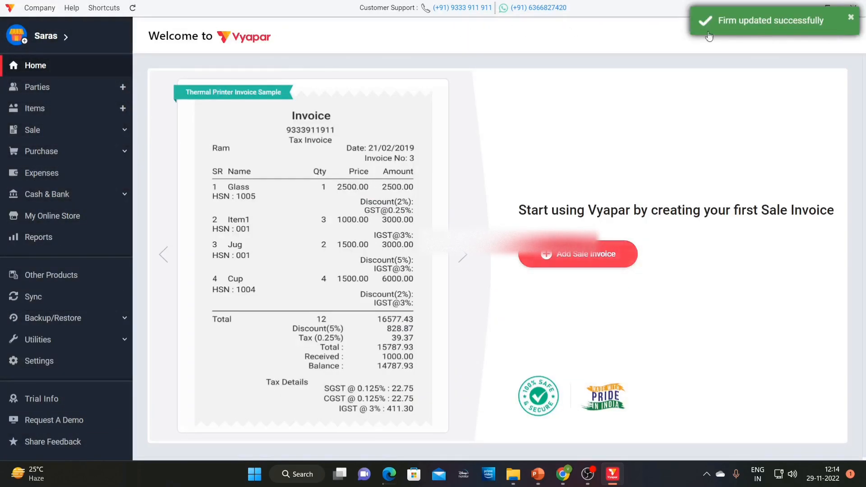
- Review the GSTIN, email and logo options in the firm's details and save the firm
left_click(36, 39)
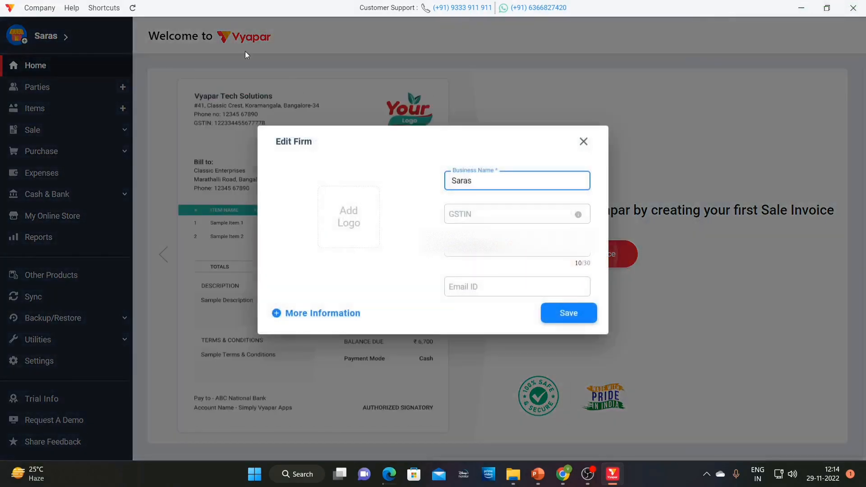
left_click(499, 219)
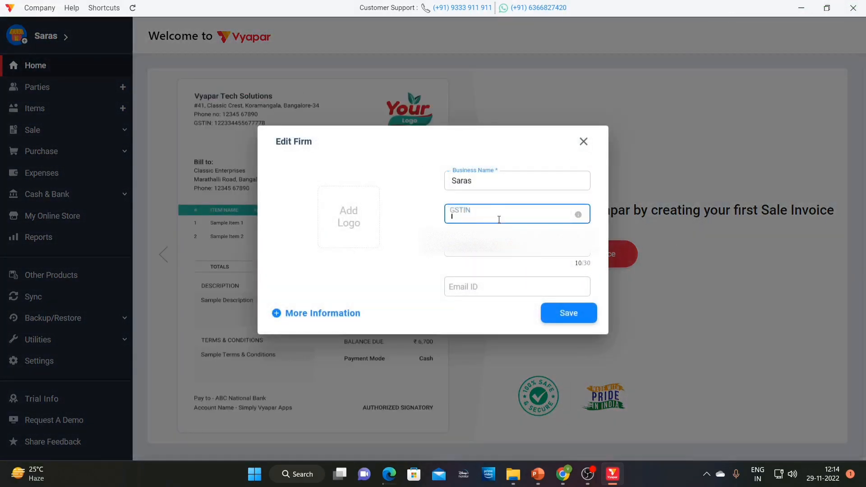
left_click(473, 282)
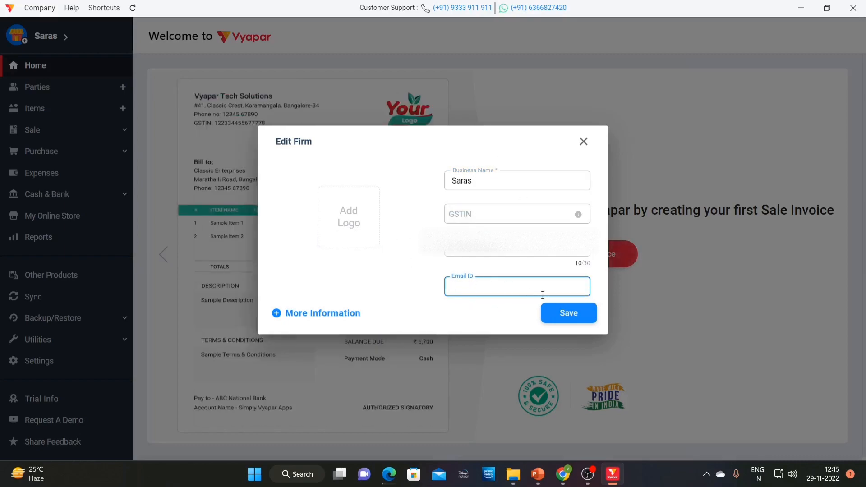
left_click(346, 235)
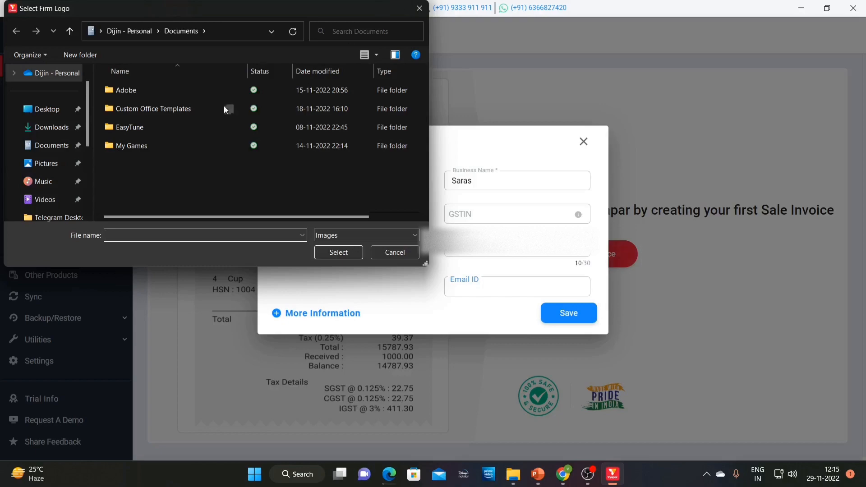
left_click(419, 8)
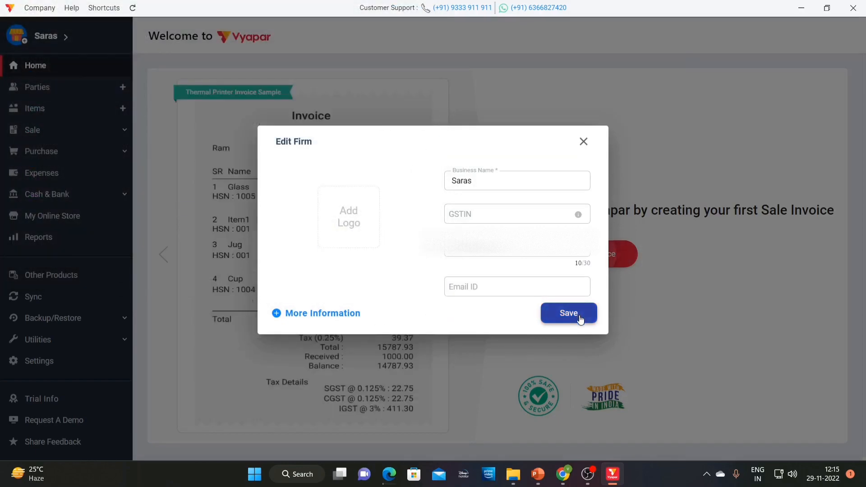
left_click(579, 316)
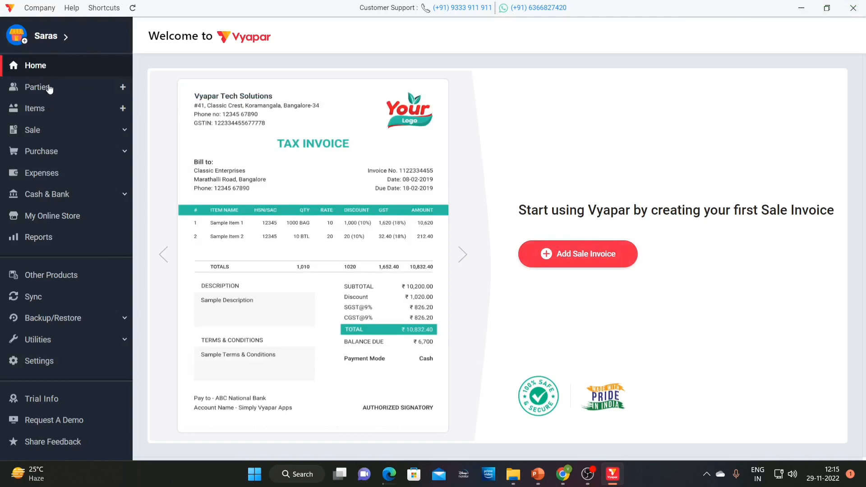
left_click(50, 110)
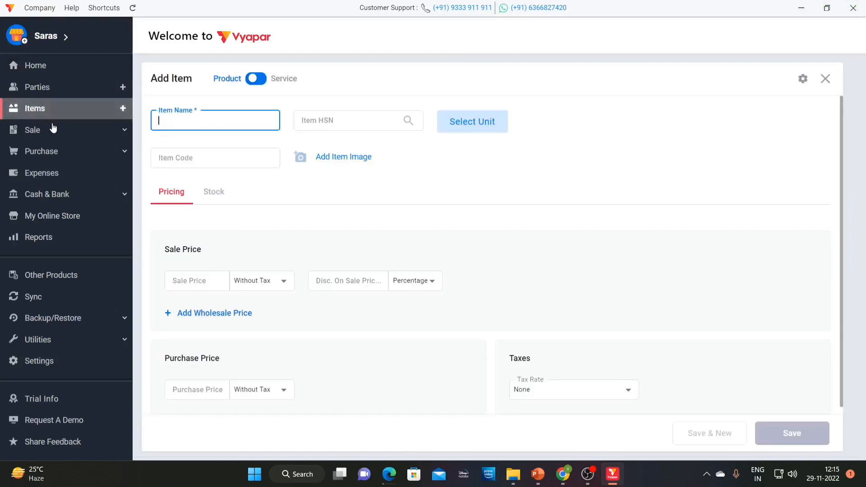
left_click(53, 135)
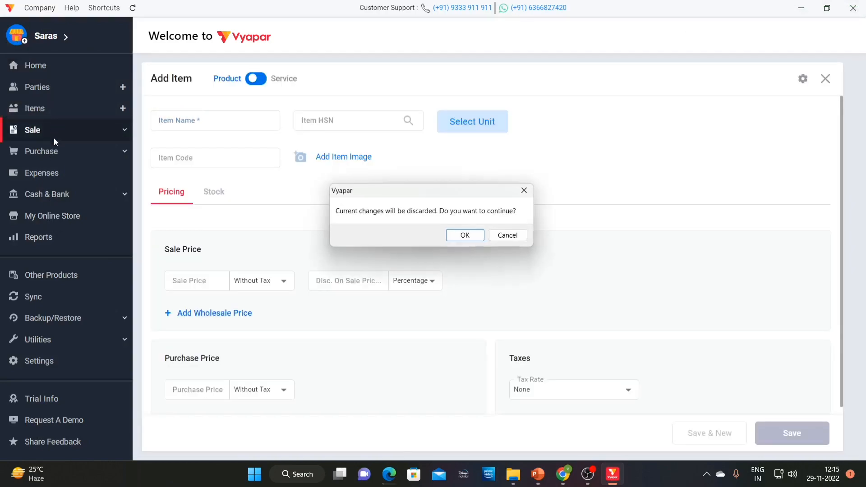
left_click(524, 190)
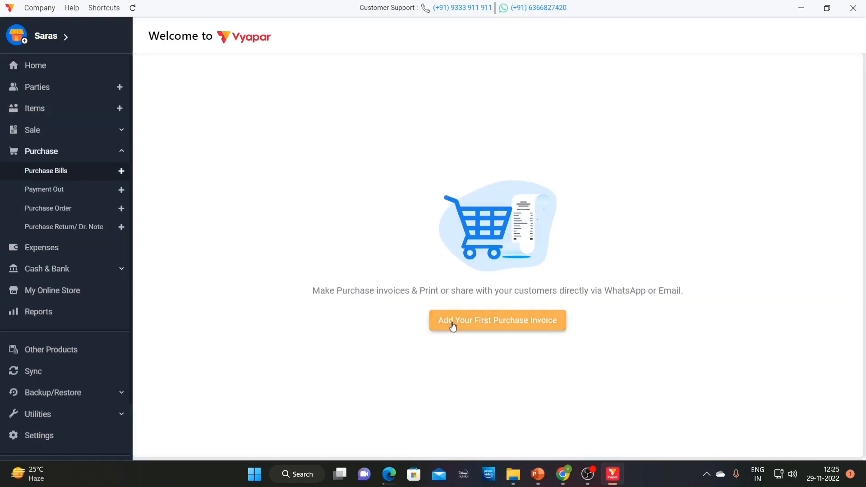
- Start the first purchase invoice and enter Rice as the item in its first row
left_click(453, 325)
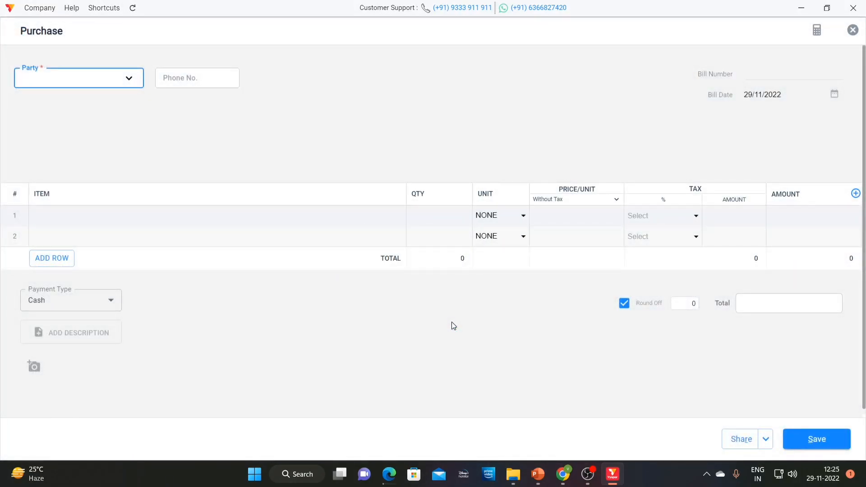
left_click(247, 214)
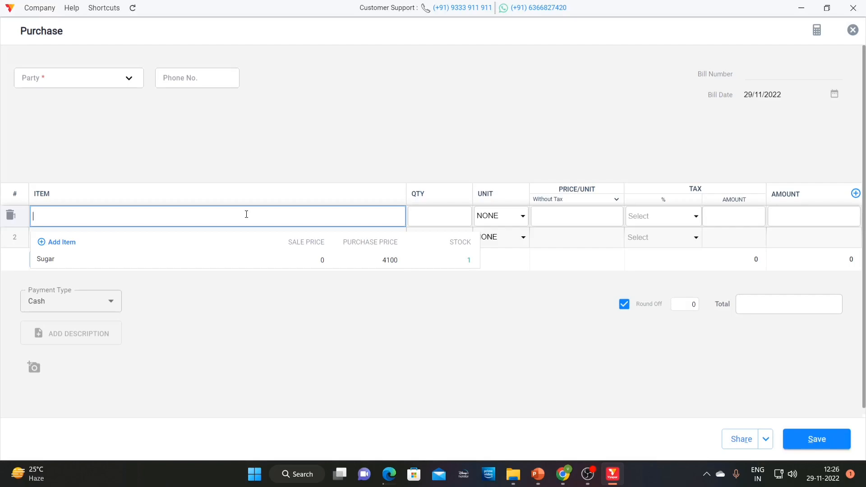
type("Rice")
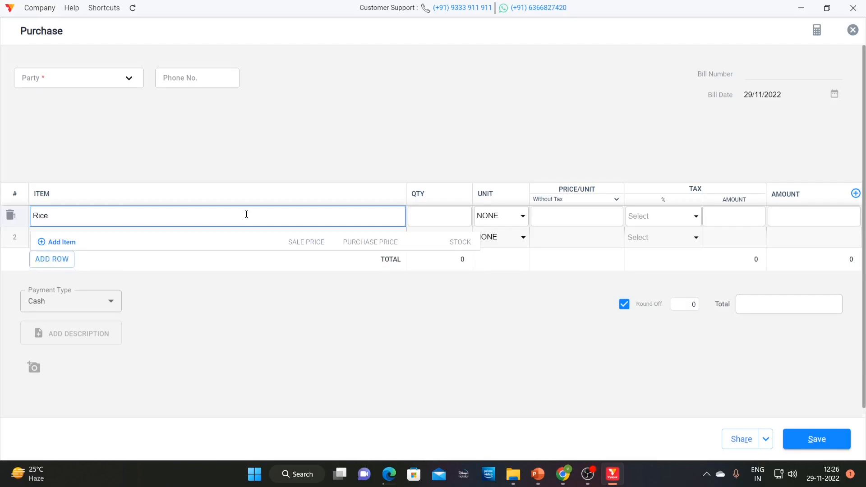
- Set the Rice row's quantity to 100 and its unit to Kilograms (KG)
left_click(460, 215)
type("1")
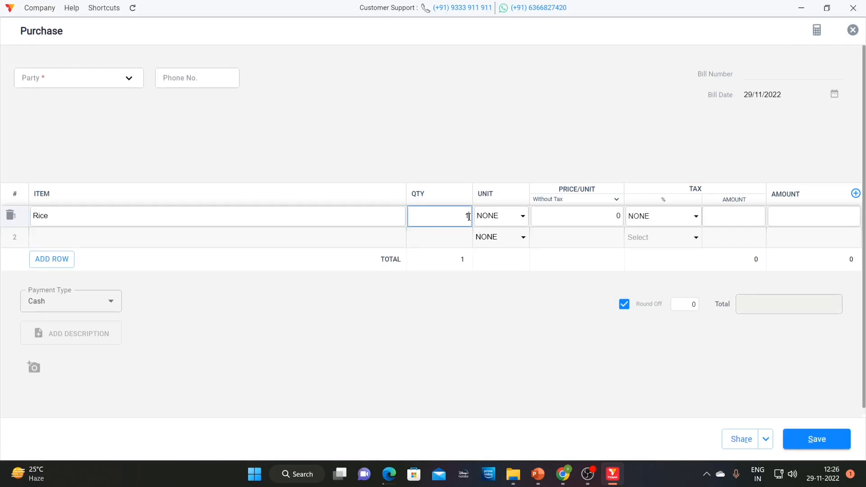
key("BackSpace")
type("100")
left_click(522, 215)
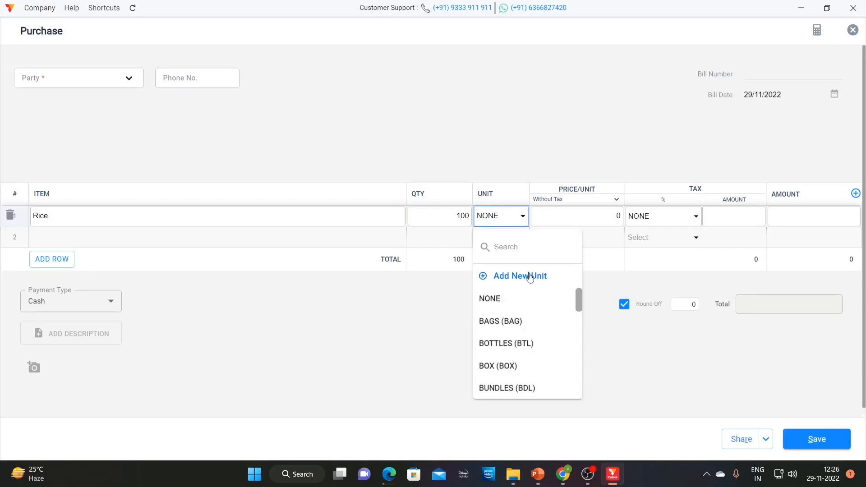
scroll(535, 359, "down", 5)
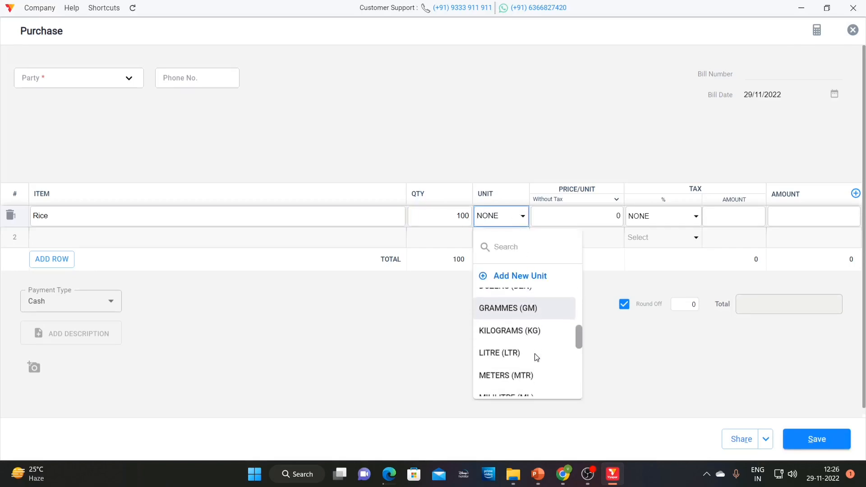
left_click(537, 331)
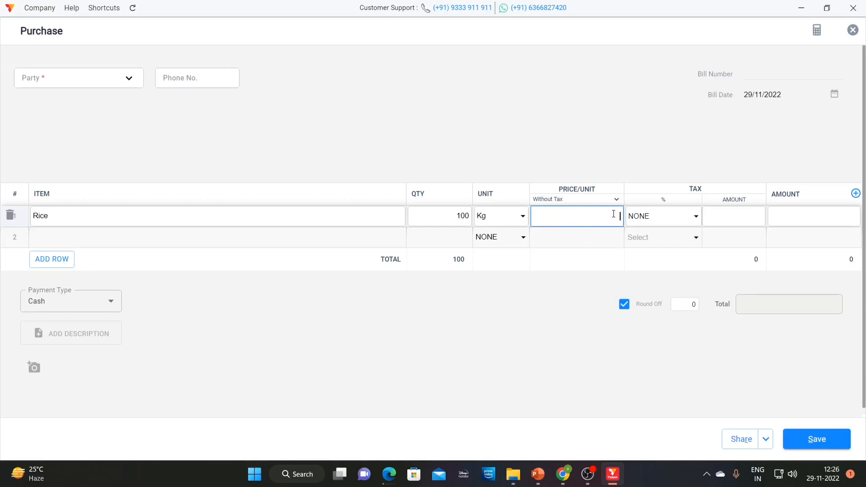
- Enter 5200 as the Rice row's price per unit and apply the GST@5% tax rate
type("5")
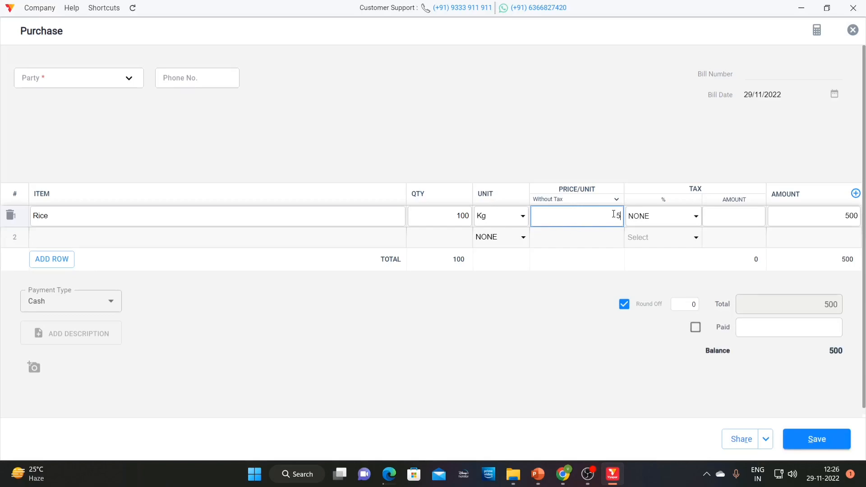
type("200")
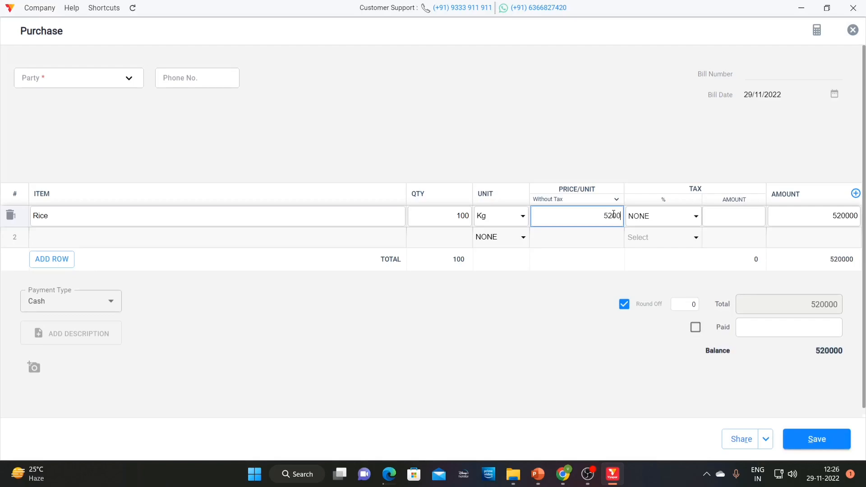
left_click(691, 218)
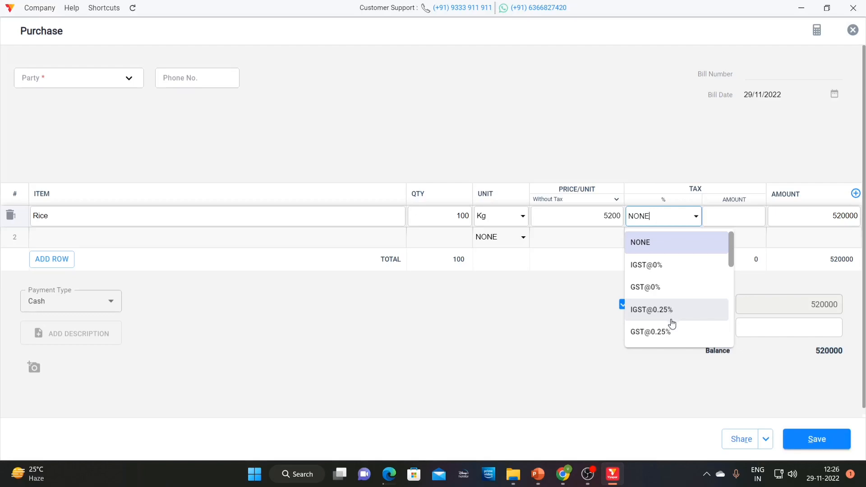
scroll(672, 321, "down", 1)
scroll(671, 318, "down", 1)
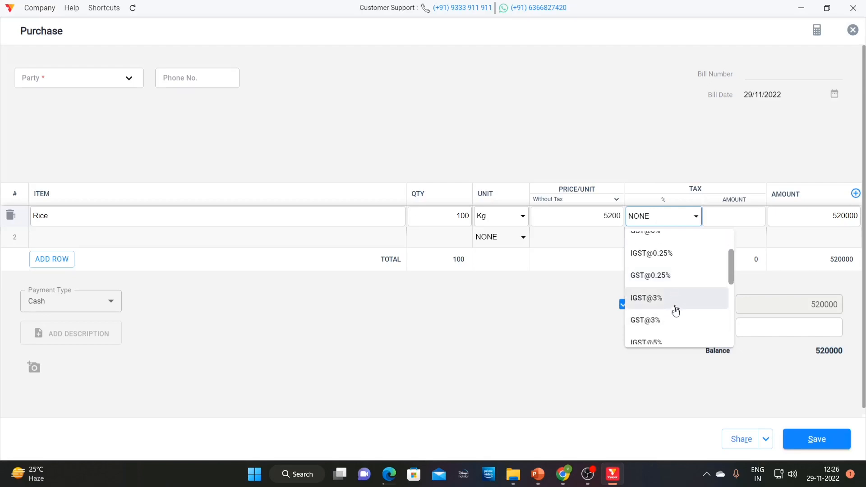
scroll(675, 313, "down", 1)
left_click(675, 312)
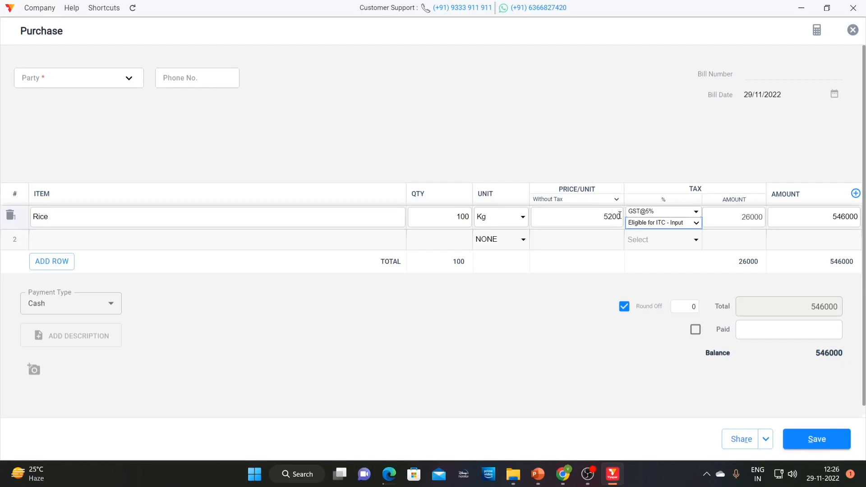
- Correct the Rice row's price per unit to 52 and check it against the quantity
left_click_drag(619, 215, 590, 215)
key("BackSpace")
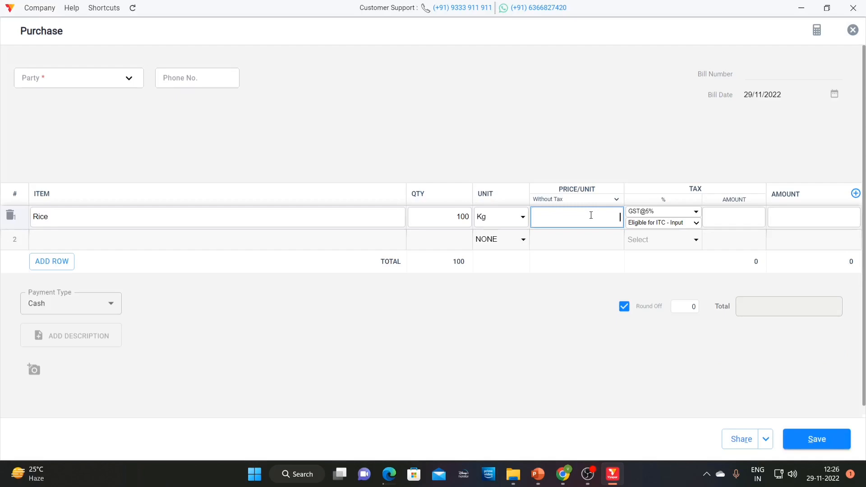
type("52")
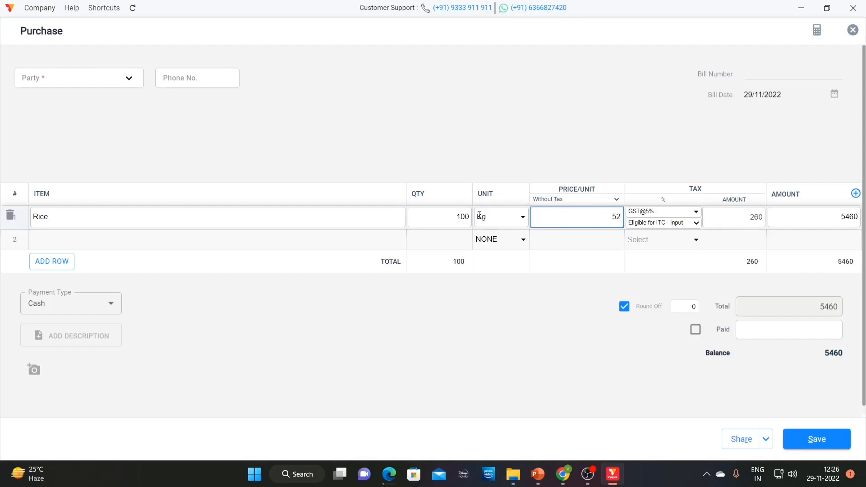
left_click_drag(455, 215, 470, 215)
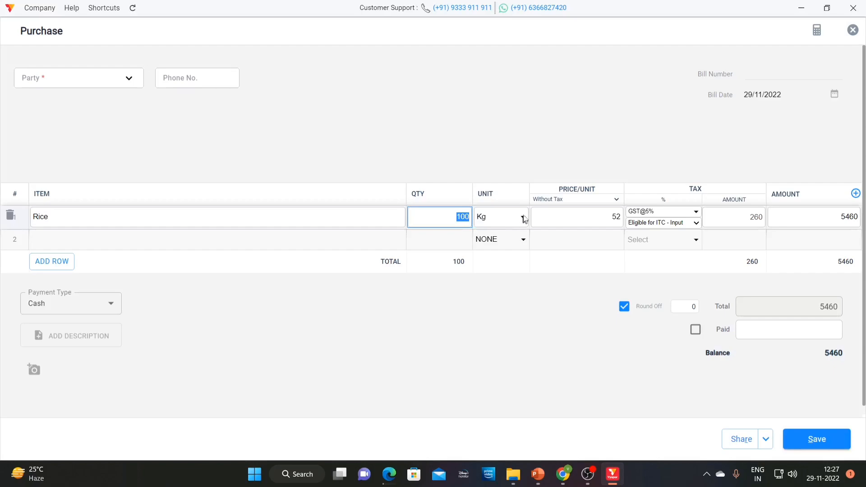
left_click_drag(603, 216, 620, 215)
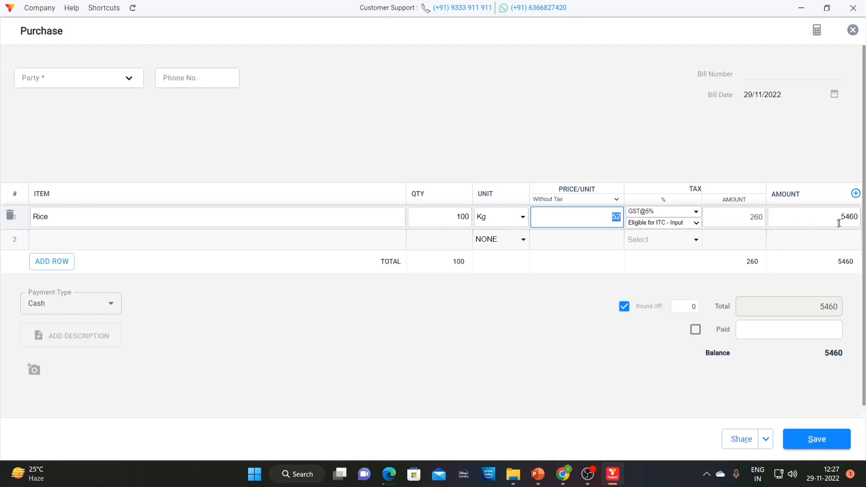
- Record 5460 as the amount paid on the purchase
left_click(801, 329)
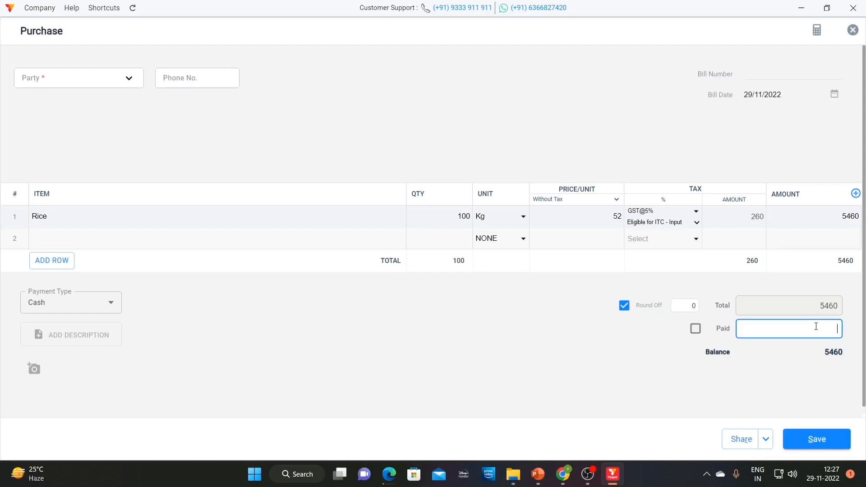
type("5460")
left_click(829, 437)
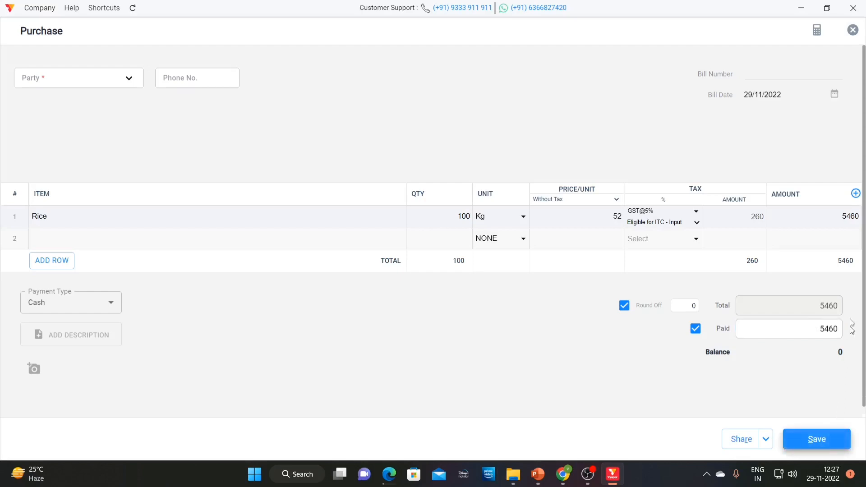
- Try to save the purchase with bill number 1, and clear that bill number again
left_click(775, 73)
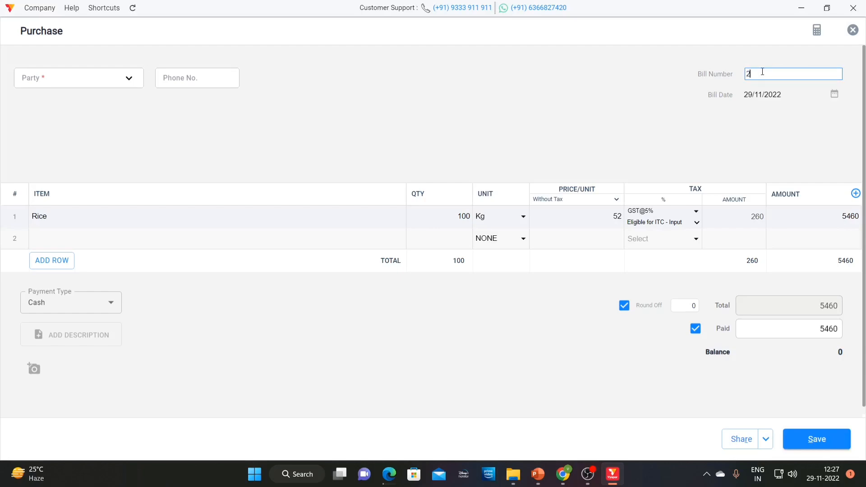
type("2")
key("BackSpace")
type("1")
left_click(816, 438)
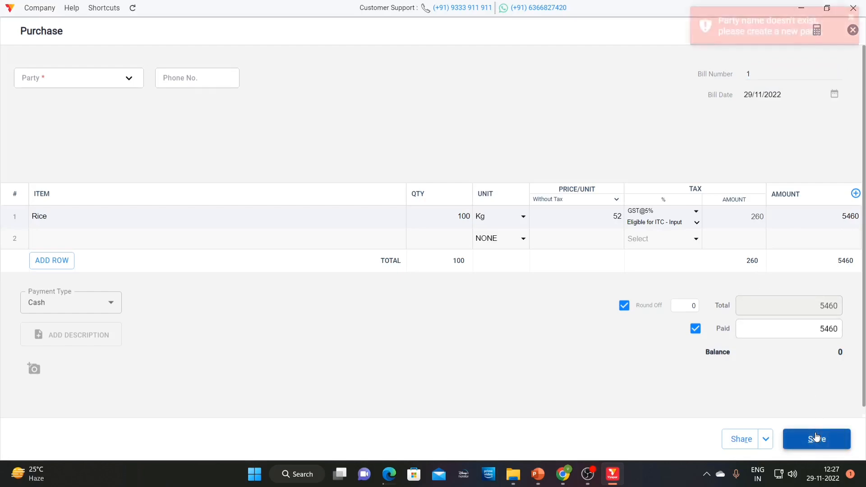
left_click(786, 72)
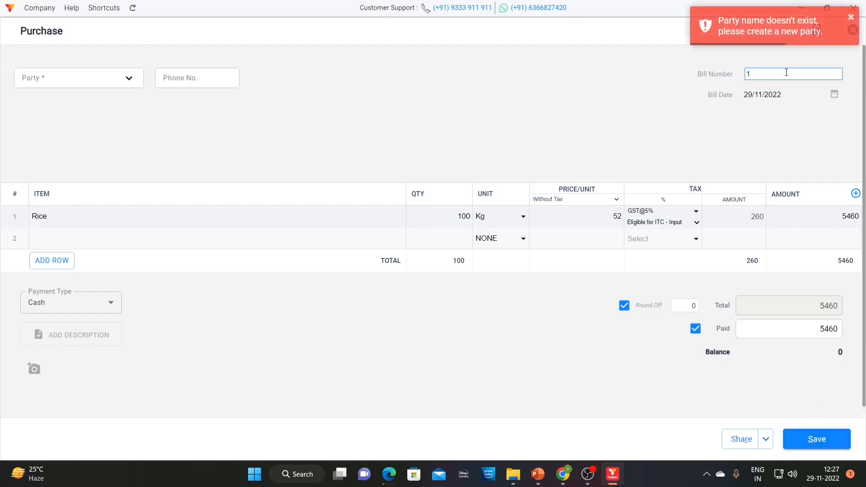
key("BackSpace")
- Choose the existing supplier as the purchase's party and save the purchase
left_click(49, 72)
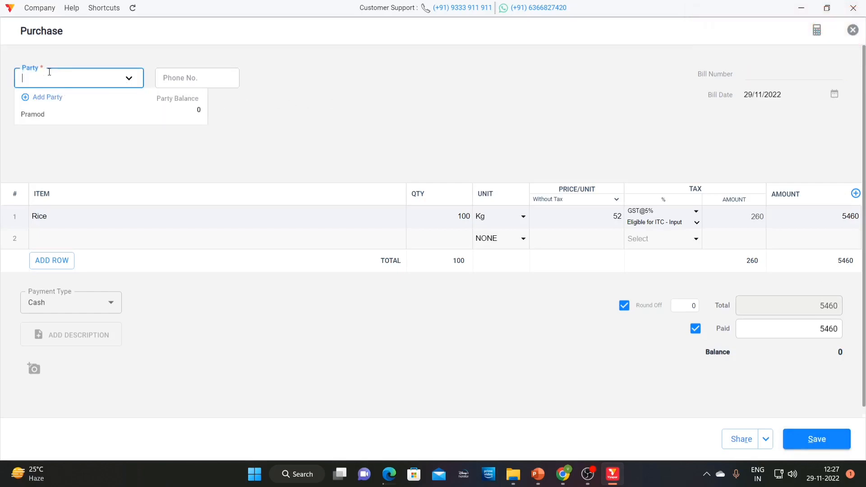
left_click(104, 115)
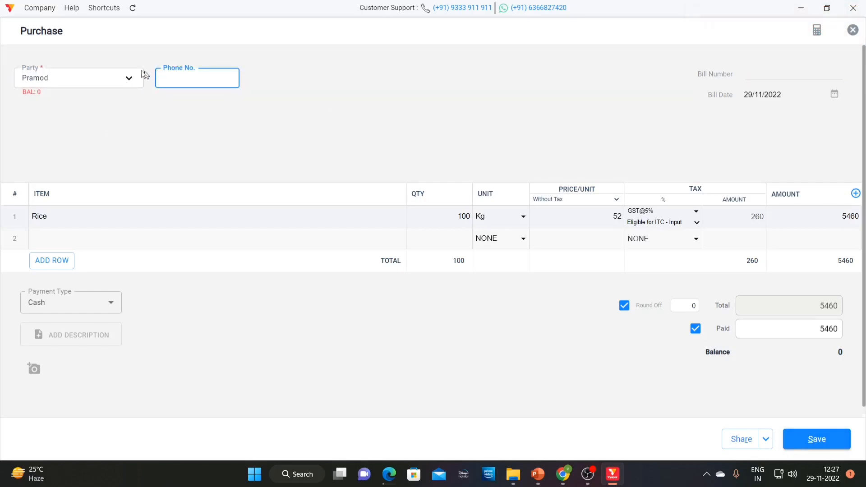
left_click(819, 440)
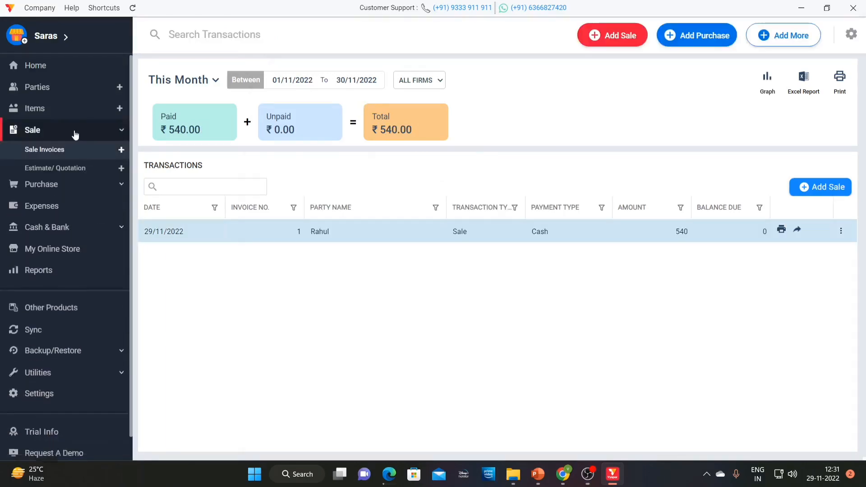
left_click(74, 132)
left_click(75, 134)
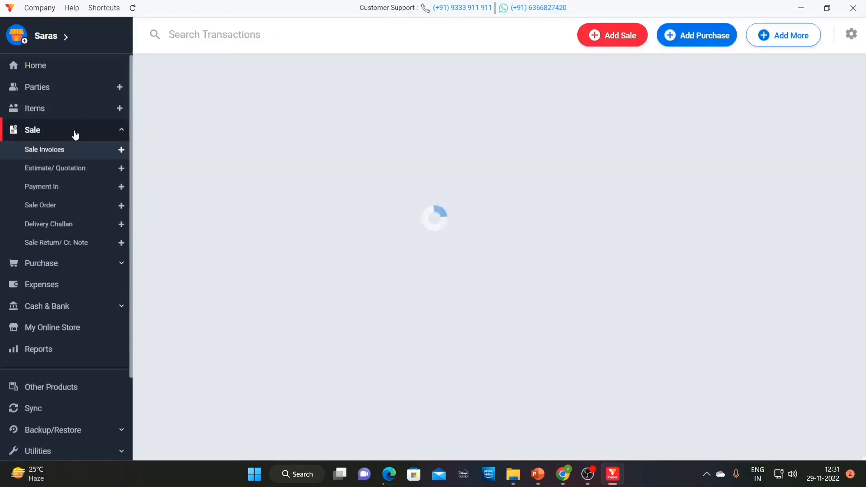
left_click(75, 134)
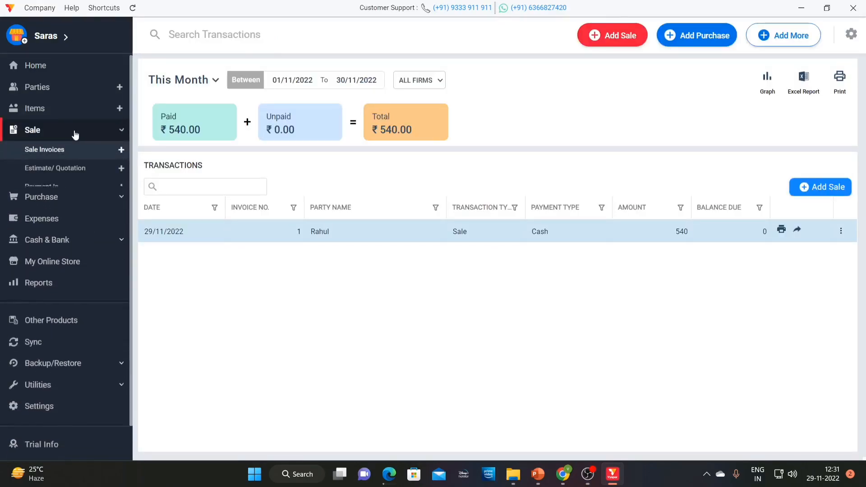
left_click(75, 134)
left_click(77, 134)
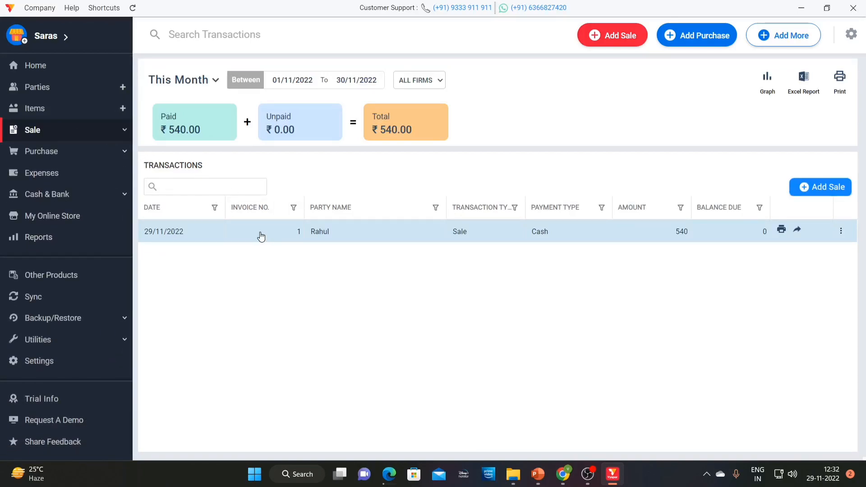
- Open the Rice sale invoice dated 29/11/2022 and review its customer, item, quantity, unit and price per unit
left_click(465, 243)
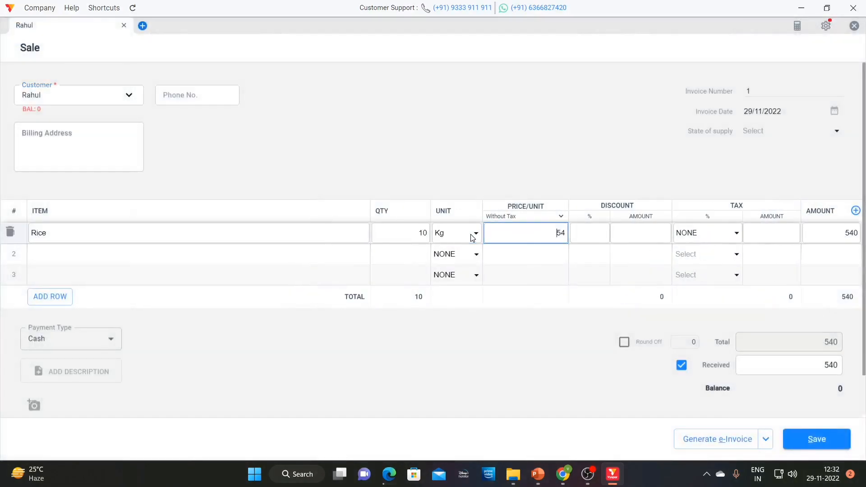
left_click(119, 229)
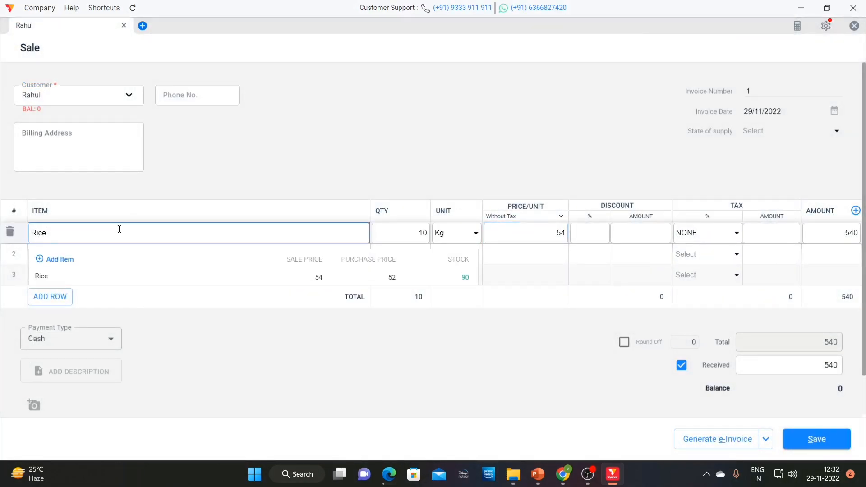
left_click(70, 96)
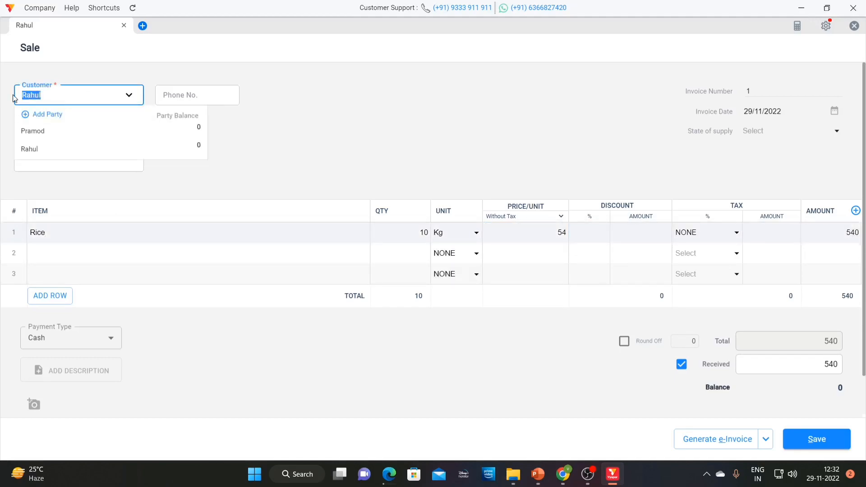
left_click(118, 240)
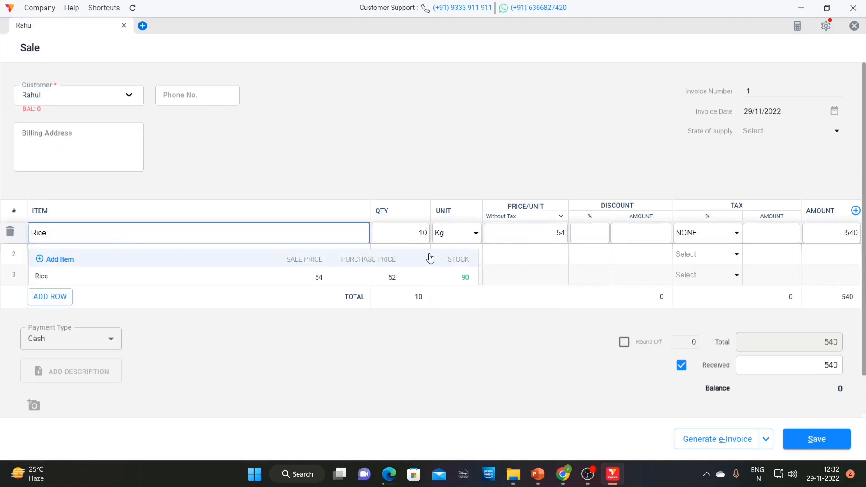
left_click(424, 233)
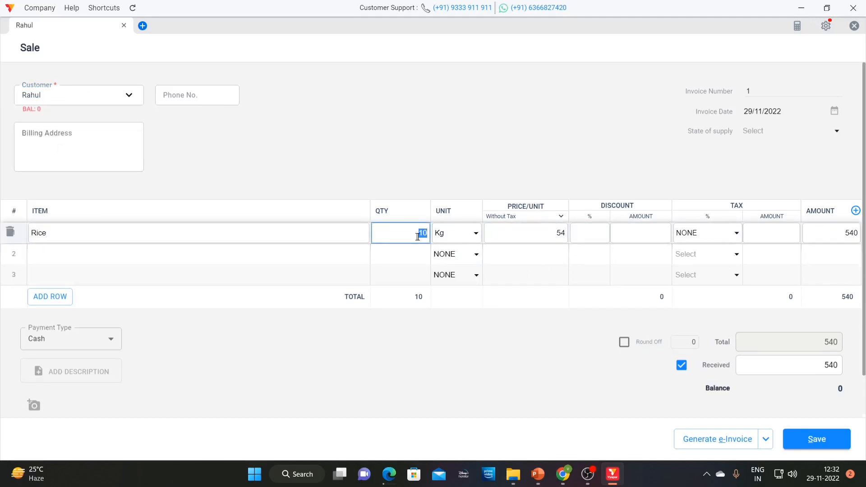
left_click(477, 234)
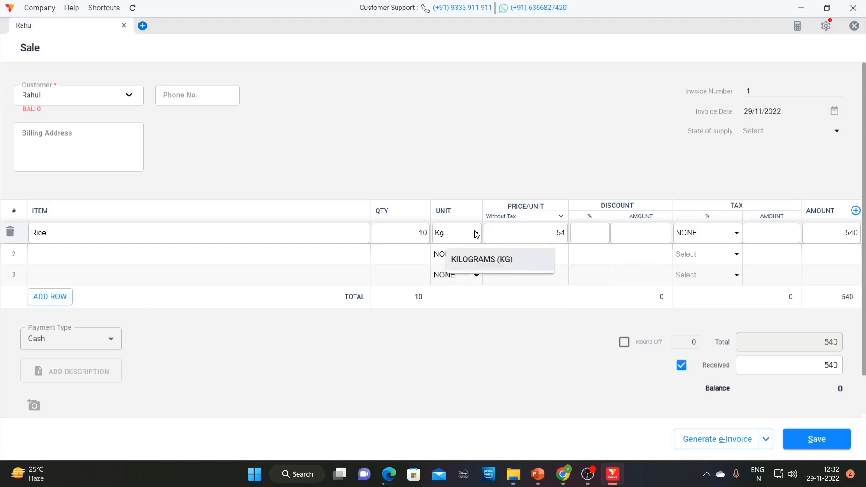
left_click(564, 231)
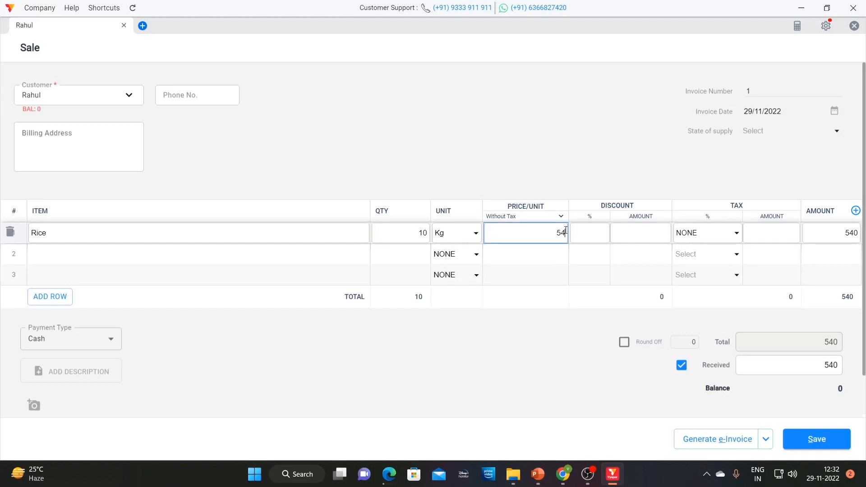
double_click(565, 232)
left_click(564, 233)
left_click_drag(552, 232, 564, 235)
- Check the Rice row's discount and the received amount, choose NONE as its tax, and save the sale invoice
left_click(730, 233)
left_click(603, 230)
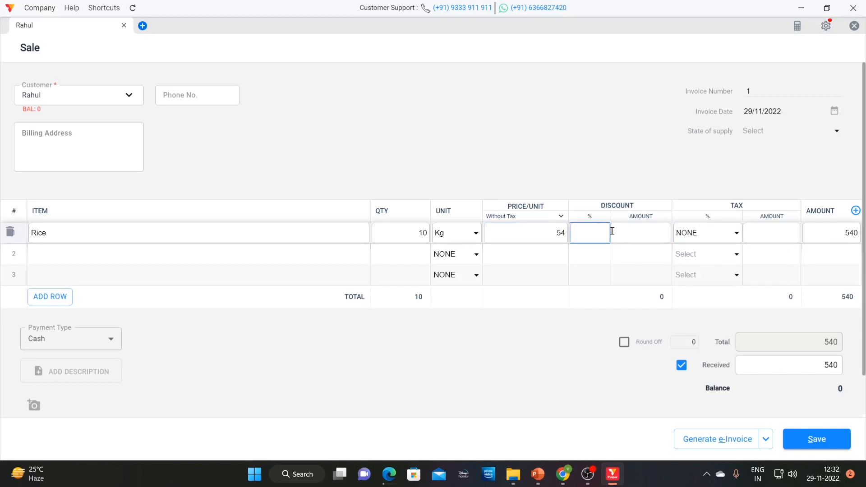
left_click(731, 235)
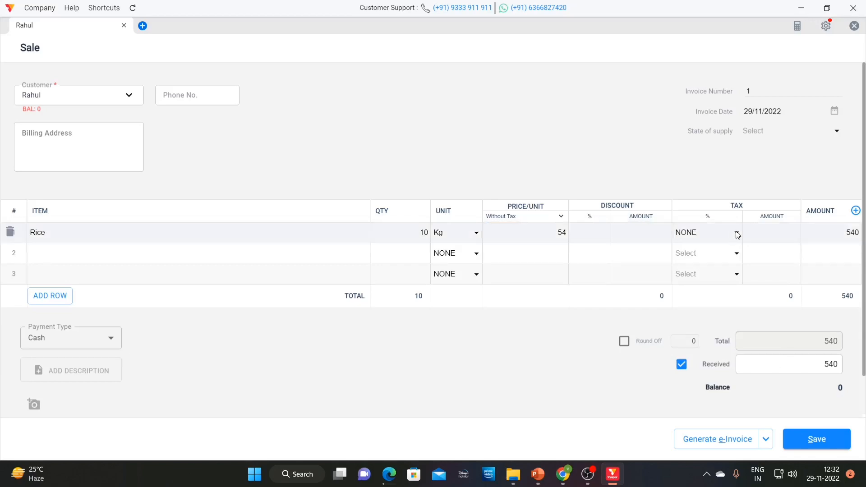
left_click(738, 234)
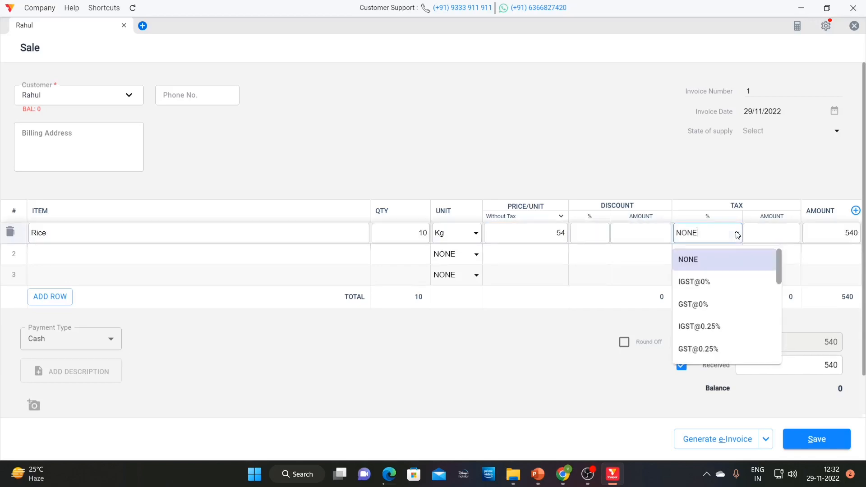
left_click(705, 261)
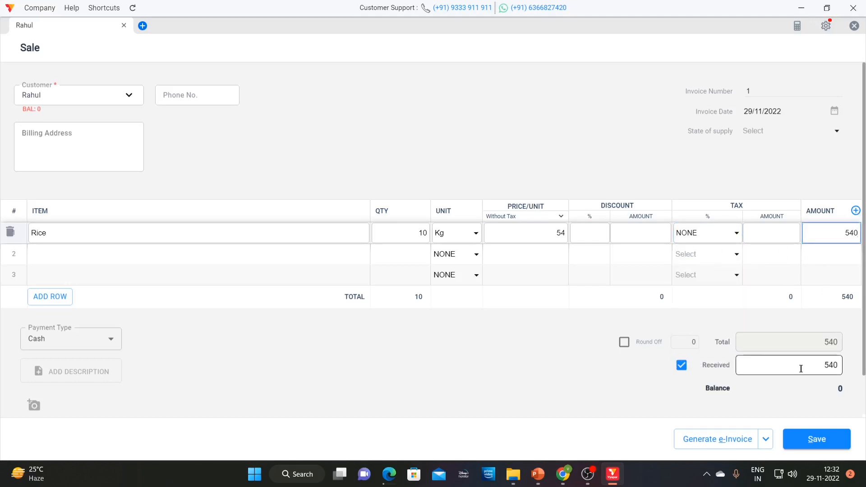
left_click_drag(800, 369, 839, 366)
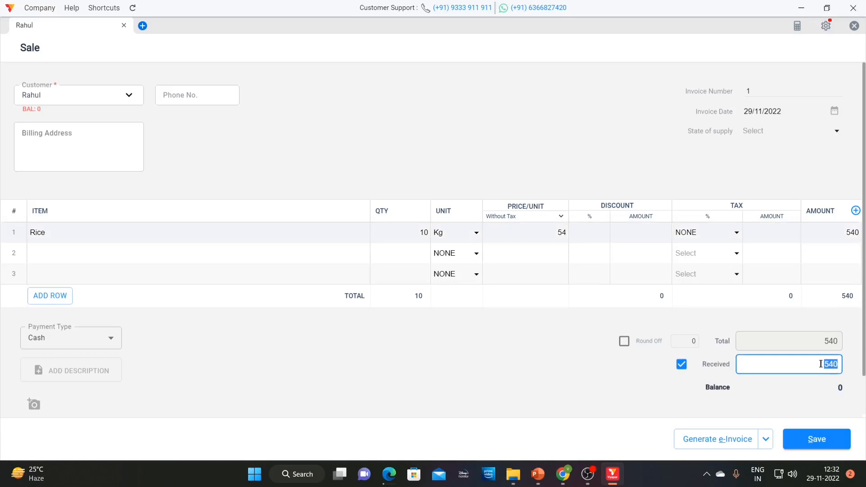
left_click(809, 436)
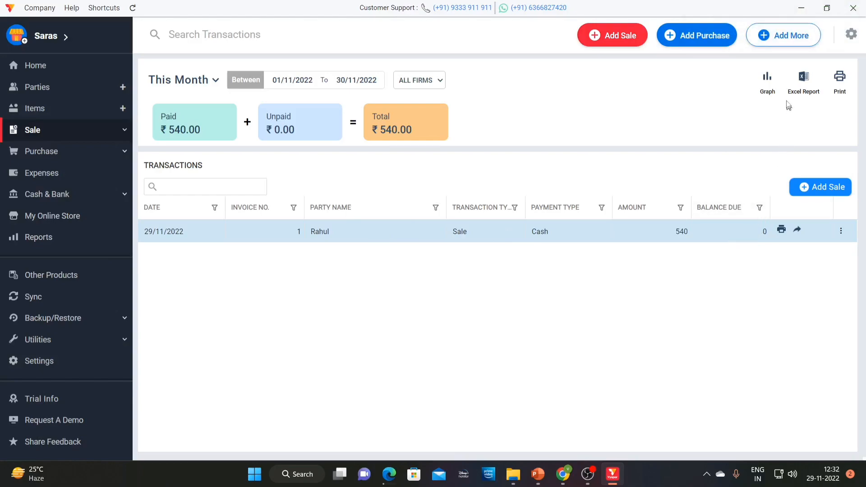
- Generate a print preview of this month's sale report with all print options left off
left_click(839, 79)
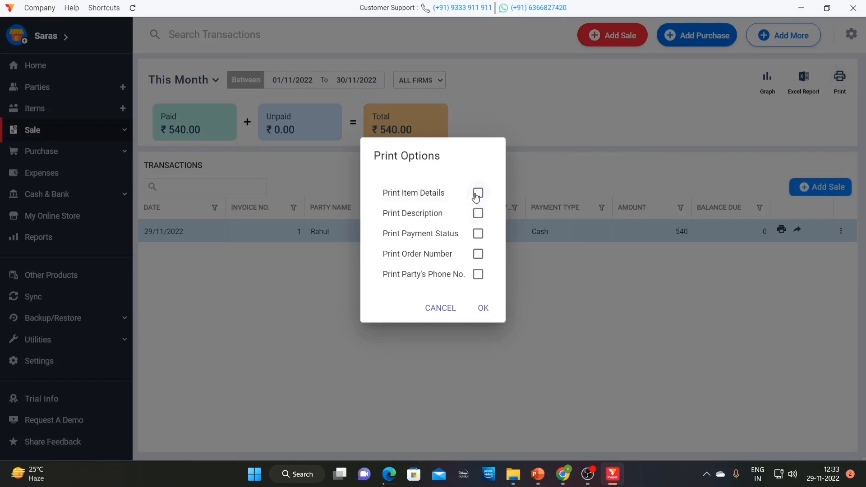
left_click(476, 275)
left_click(478, 275)
left_click(481, 308)
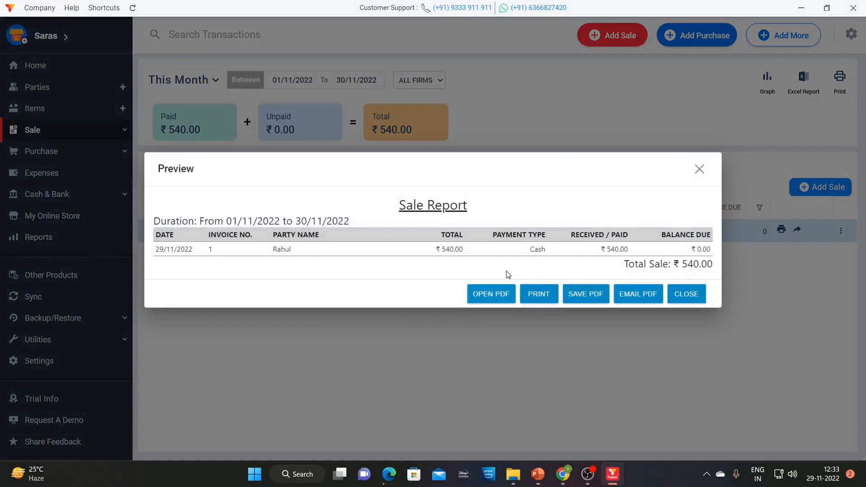
- Open the print dialog for the sale report, and close it and the report preview without printing
left_click(538, 294)
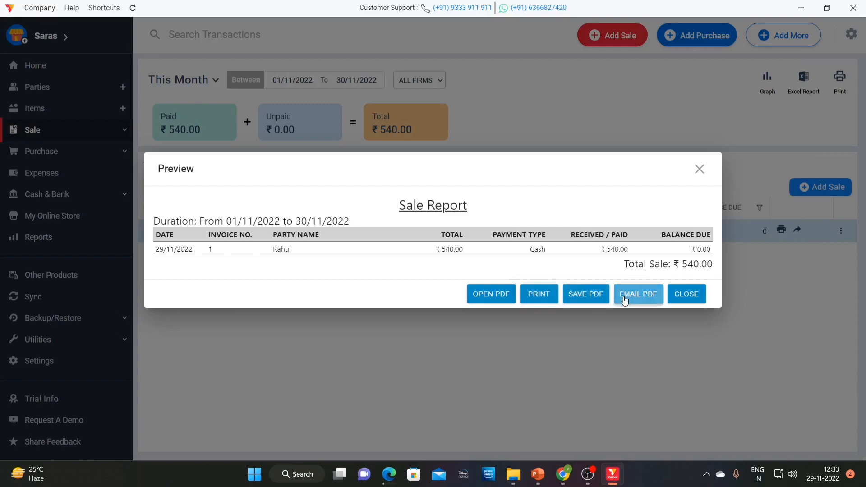
left_click(554, 295)
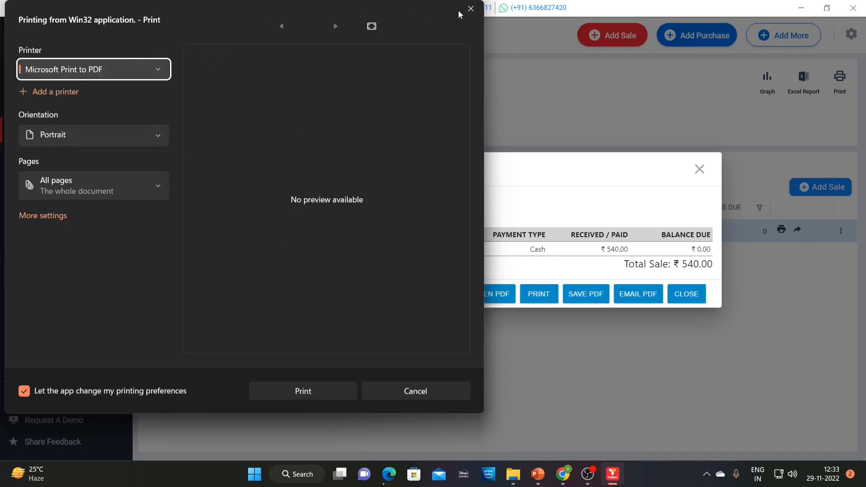
left_click(470, 8)
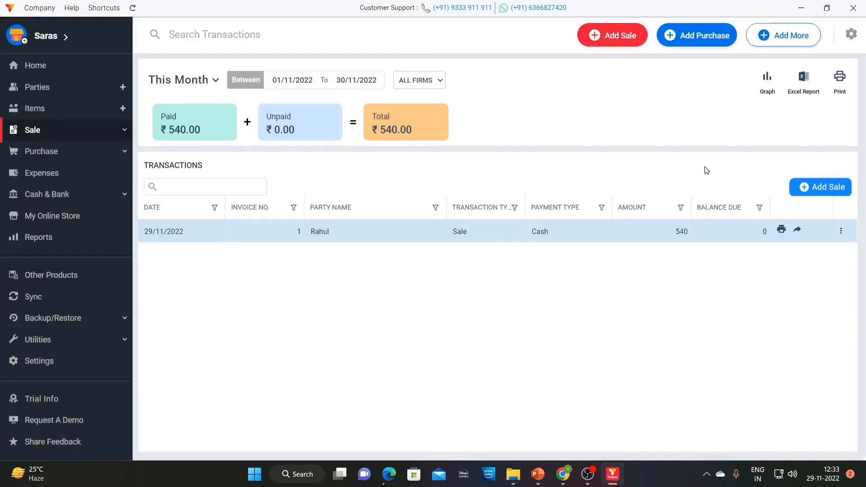
left_click(703, 170)
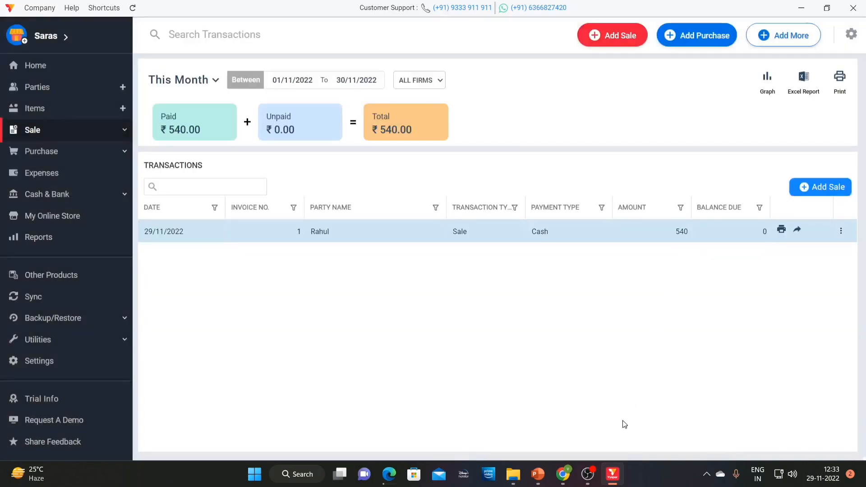